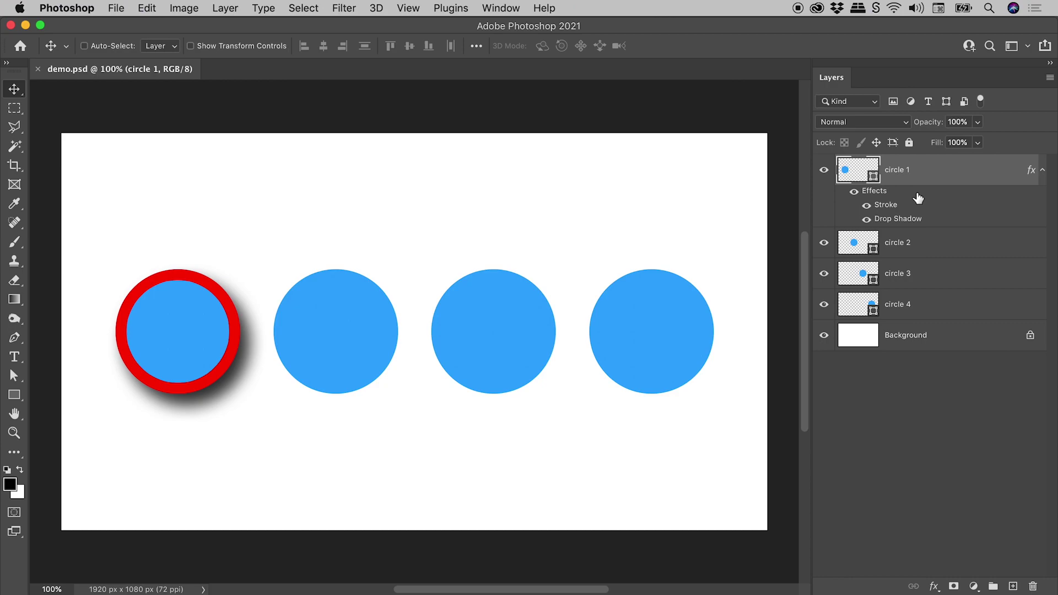
Copy circle 1's Stroke effect onto circle 2, and duplicate its Drop Shadow onto circle 2 as well.
{"action": "left_click_drag", "start_coordinate": [889, 208], "coordinate": [920, 252]}
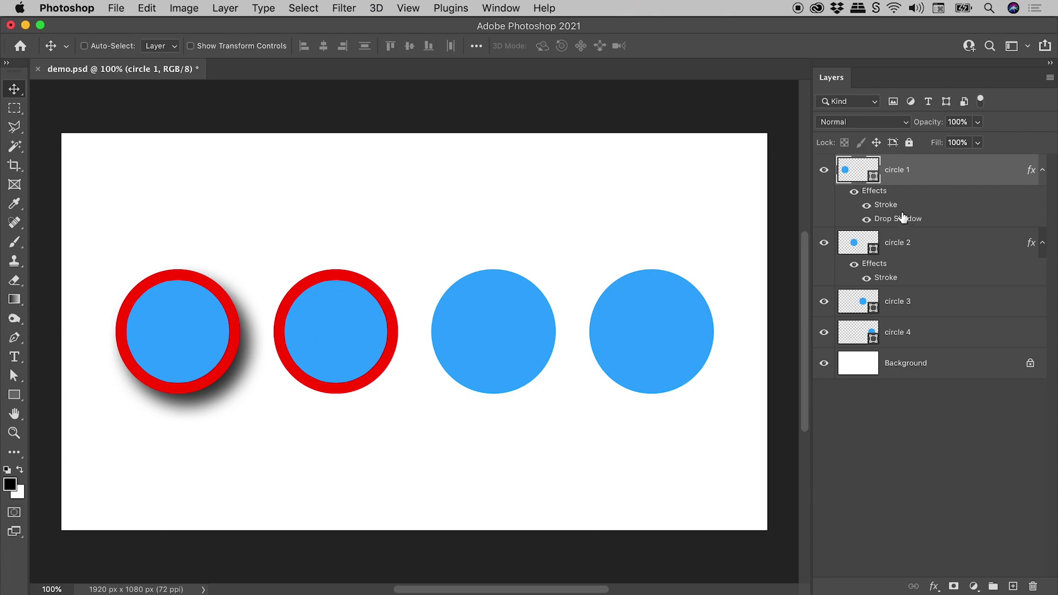
{"action": "left_click_drag", "start_coordinate": [871, 193], "coordinate": [899, 249], "text": "alt"}
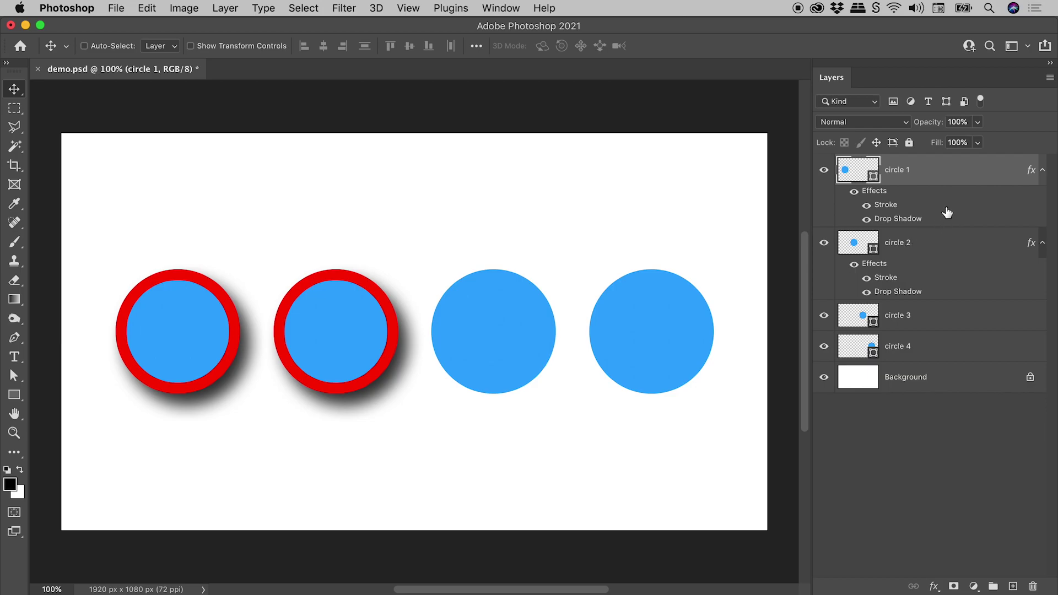
Copy the layer style of circle 1 and paste it onto circle 3 and circle 4 together, leaving no layer selected.
{"action": "right_click", "coordinate": [952, 170]}
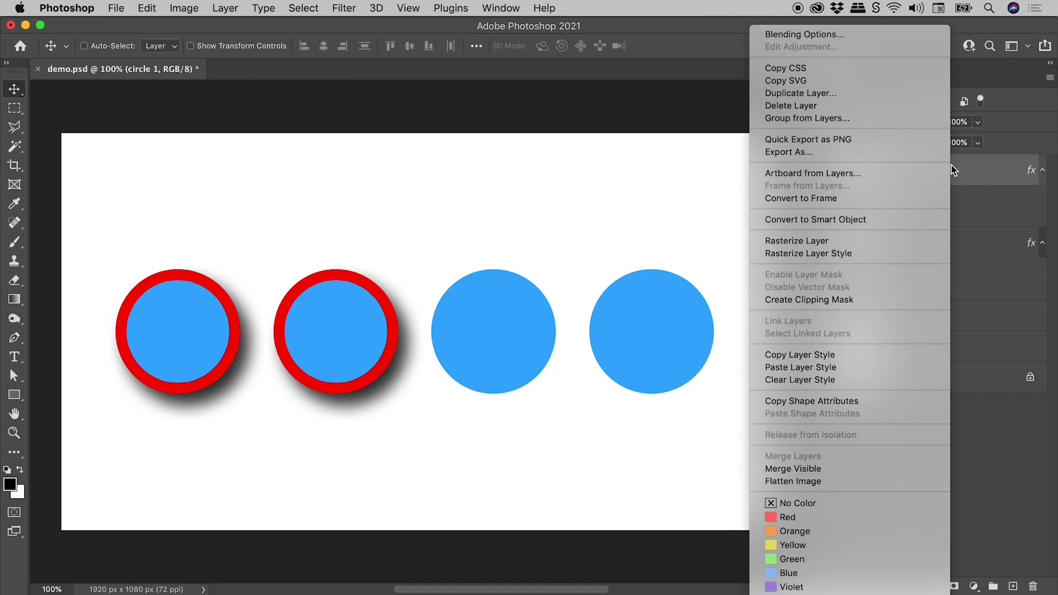
{"action": "left_click", "coordinate": [893, 358]}
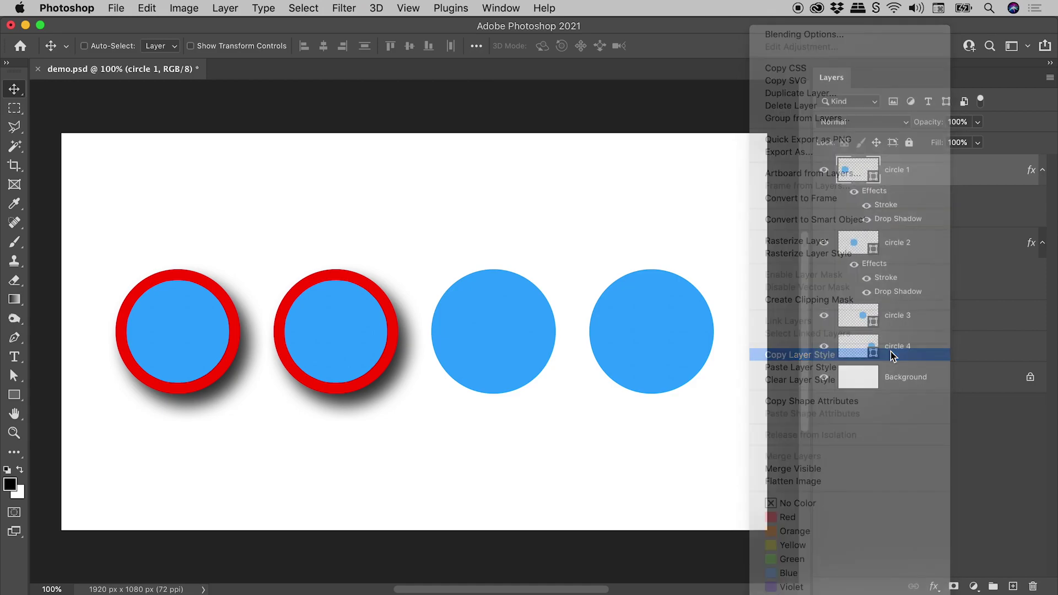
{"action": "left_click", "coordinate": [984, 318]}
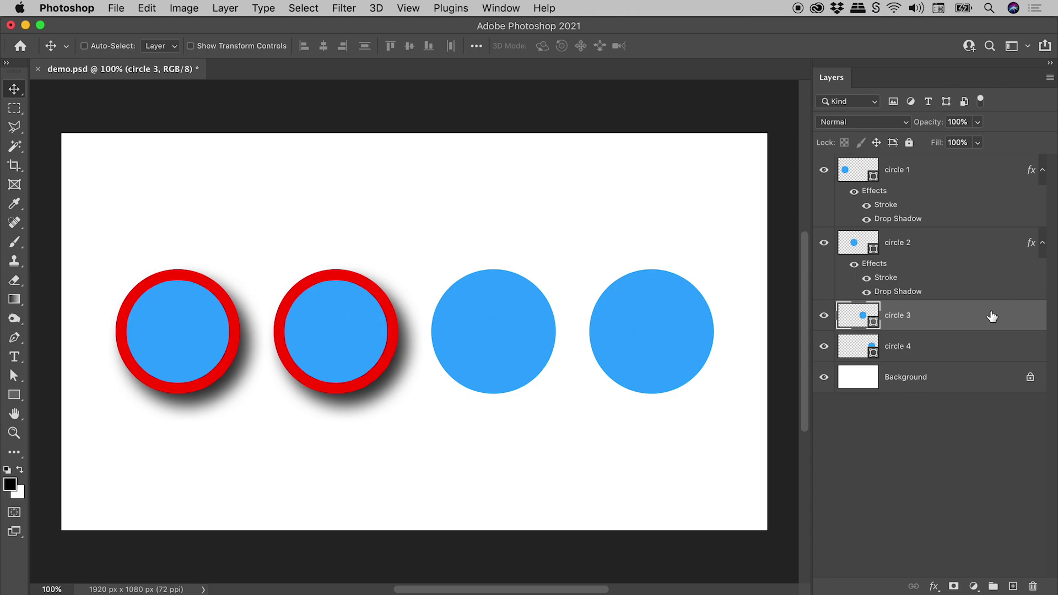
{"action": "key", "text": "super"}
{"action": "left_click", "coordinate": [994, 347], "text": "super"}
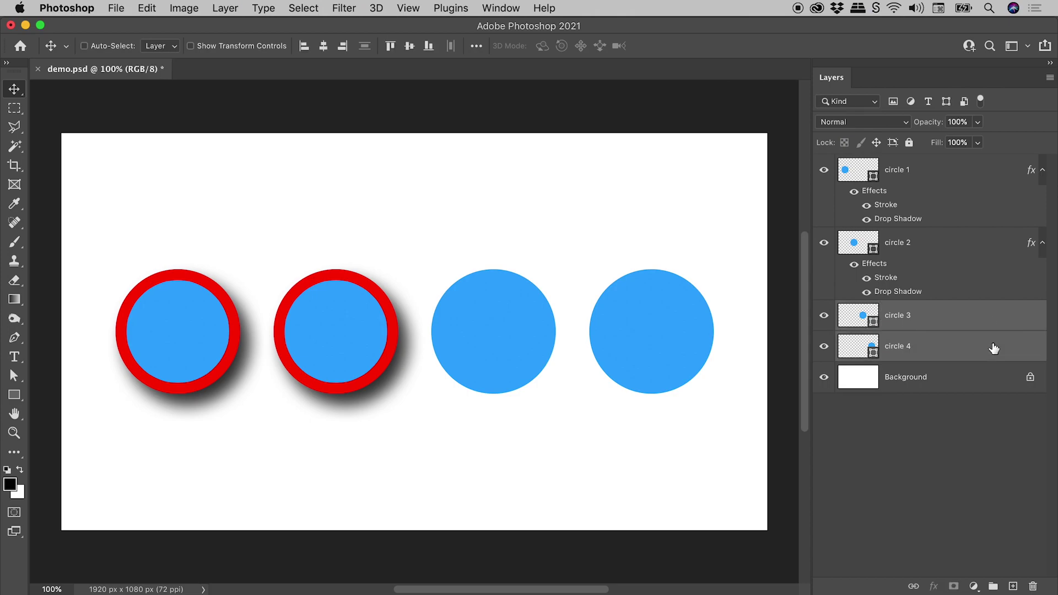
{"action": "right_click", "coordinate": [972, 318]}
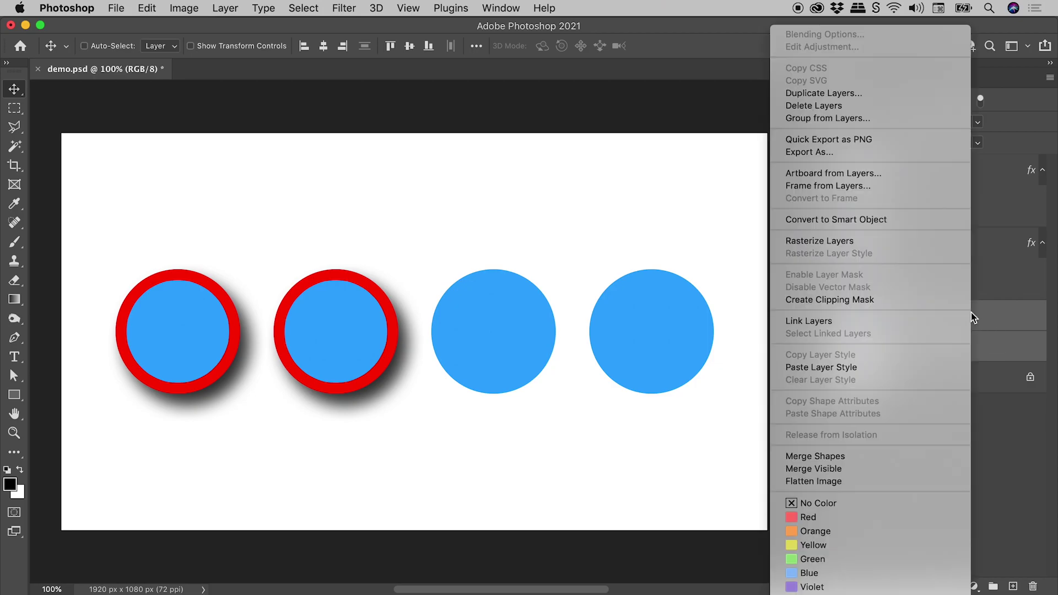
{"action": "left_click", "coordinate": [887, 365]}
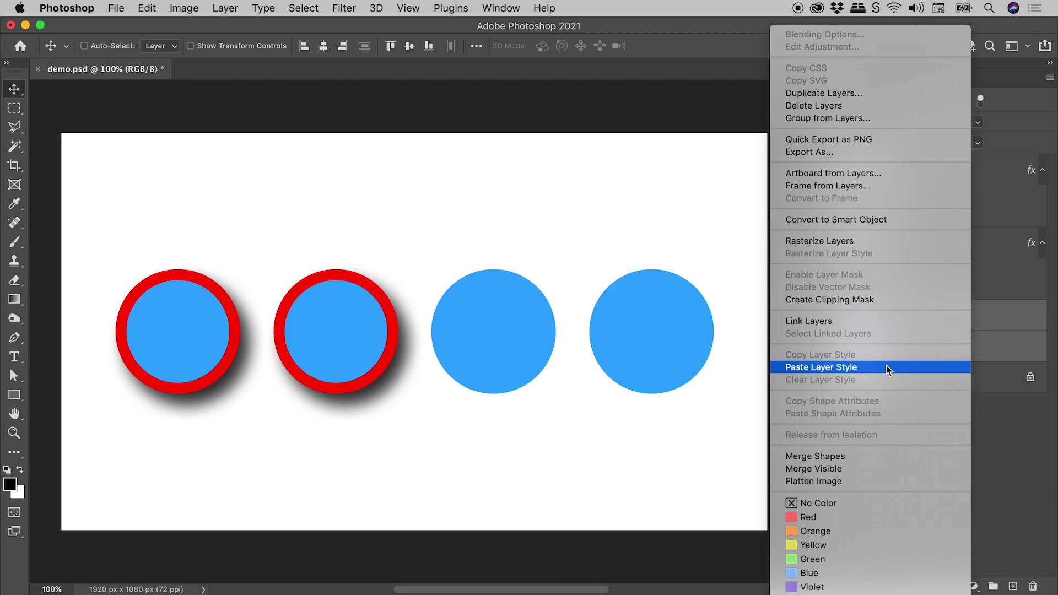
{"action": "left_click", "coordinate": [889, 497]}
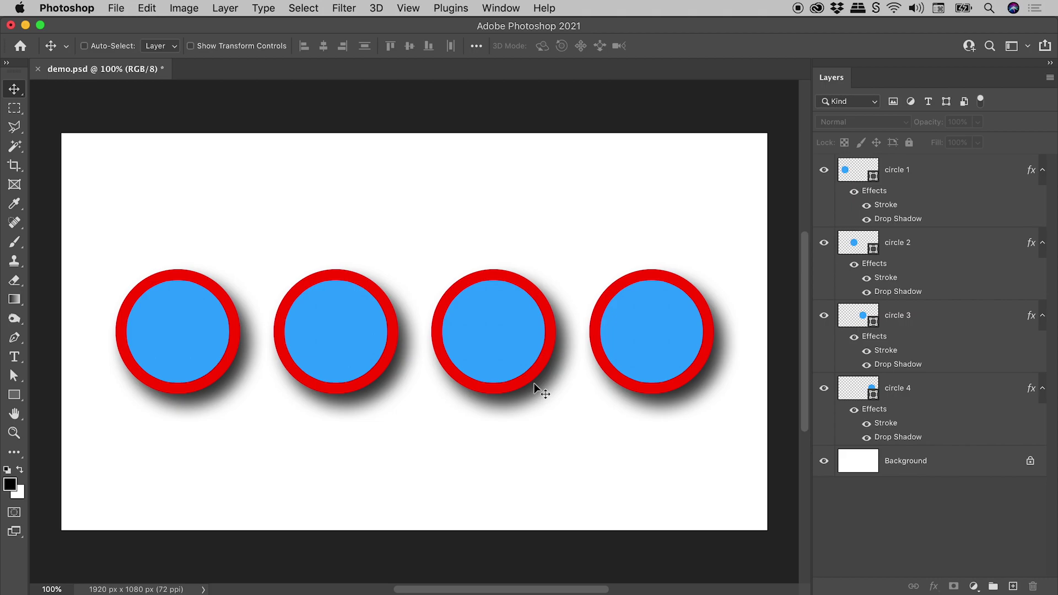
Set the Stroke size of circle 1 to 50 px and apply the layer style.
{"action": "double_click", "coordinate": [893, 207]}
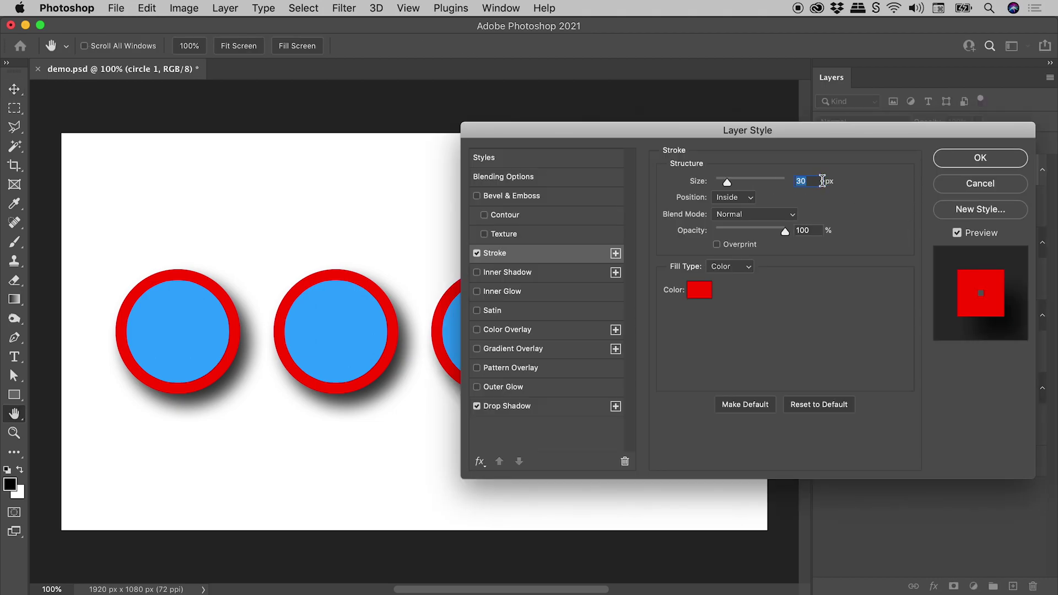
{"action": "key", "text": "shift+Up"}
{"action": "key", "text": "shift+Up"}
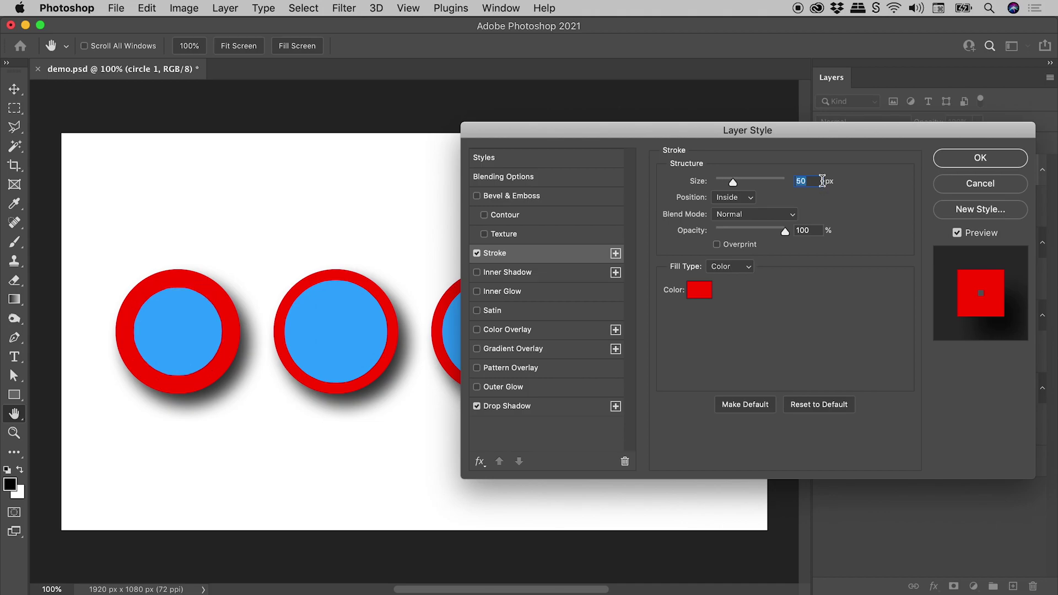
{"action": "left_click", "coordinate": [960, 160]}
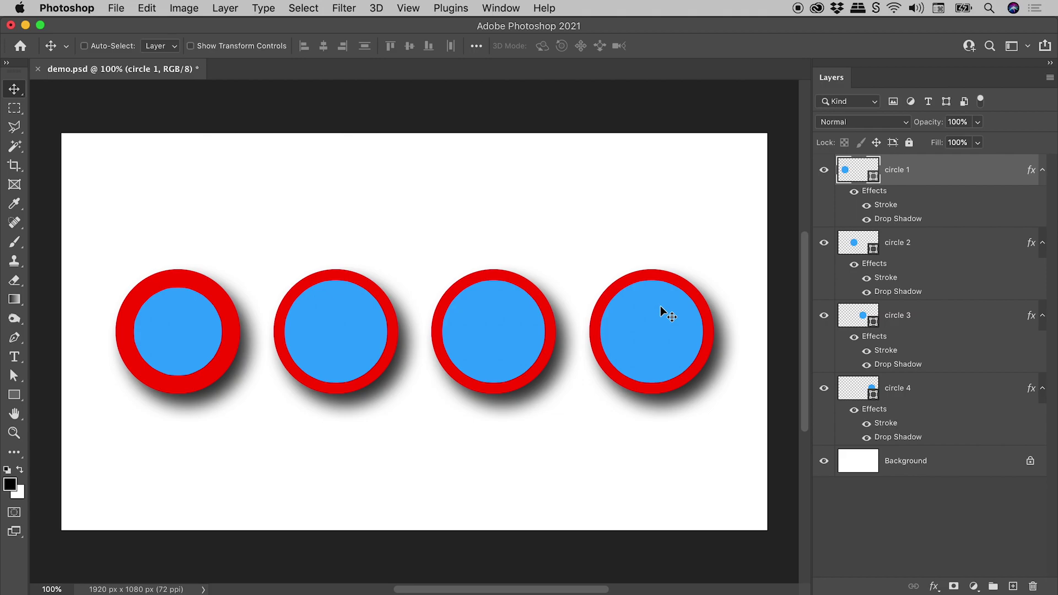
Move circle 4 down so it partly overlaps circle 3, and revert the document to its saved version.
{"action": "left_click", "coordinate": [958, 397]}
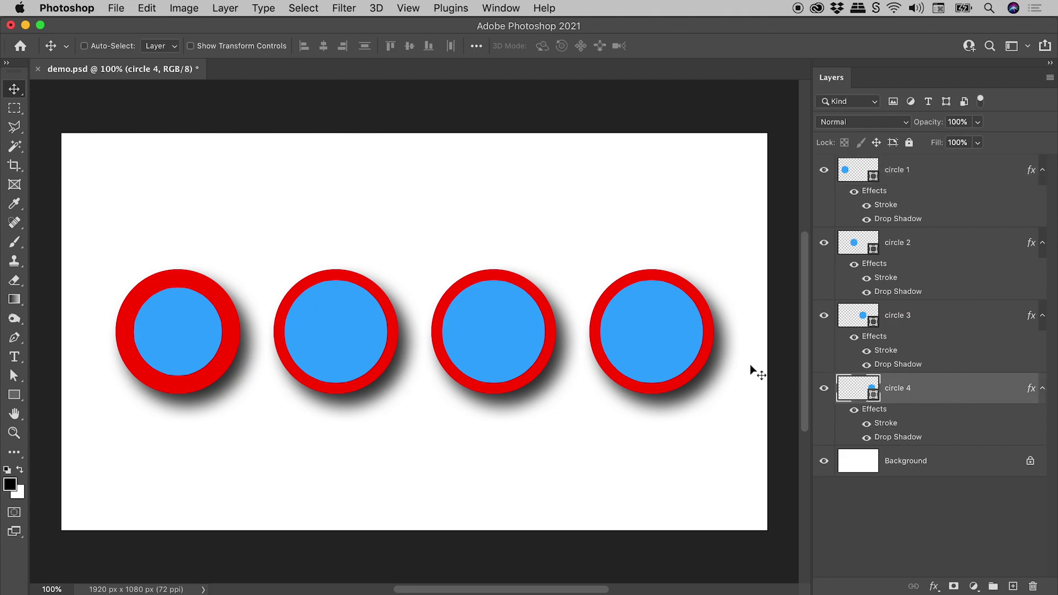
{"action": "left_click_drag", "start_coordinate": [656, 352], "coordinate": [577, 379]}
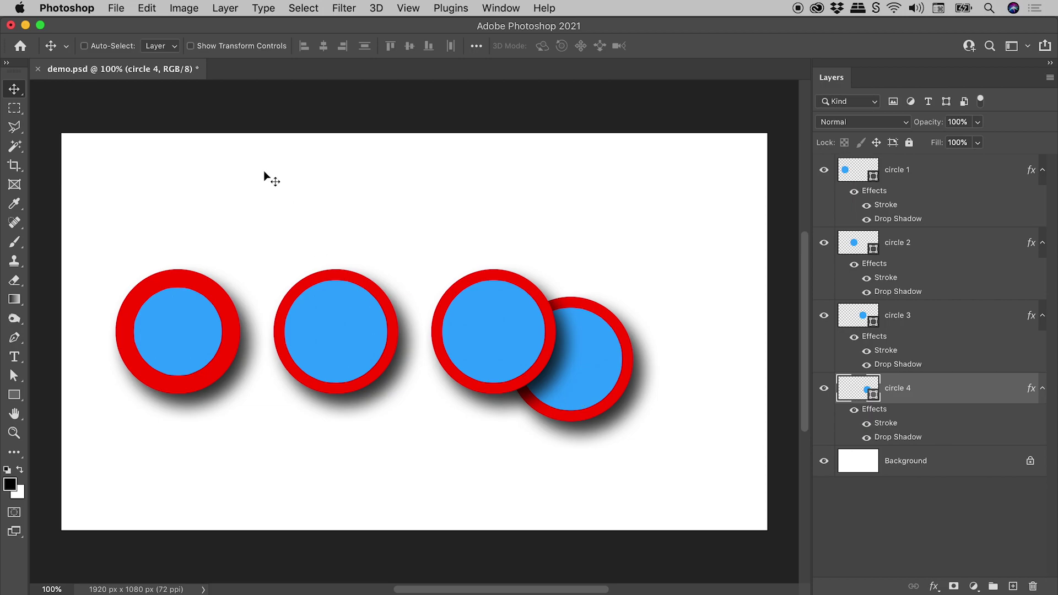
{"action": "left_click", "coordinate": [125, 7]}
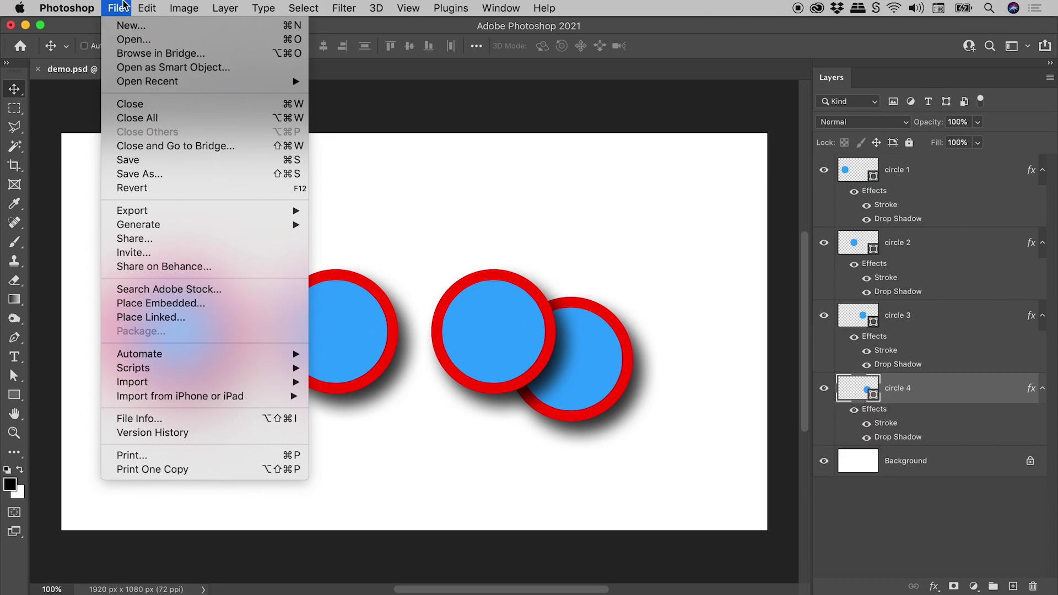
{"action": "left_click", "coordinate": [163, 189]}
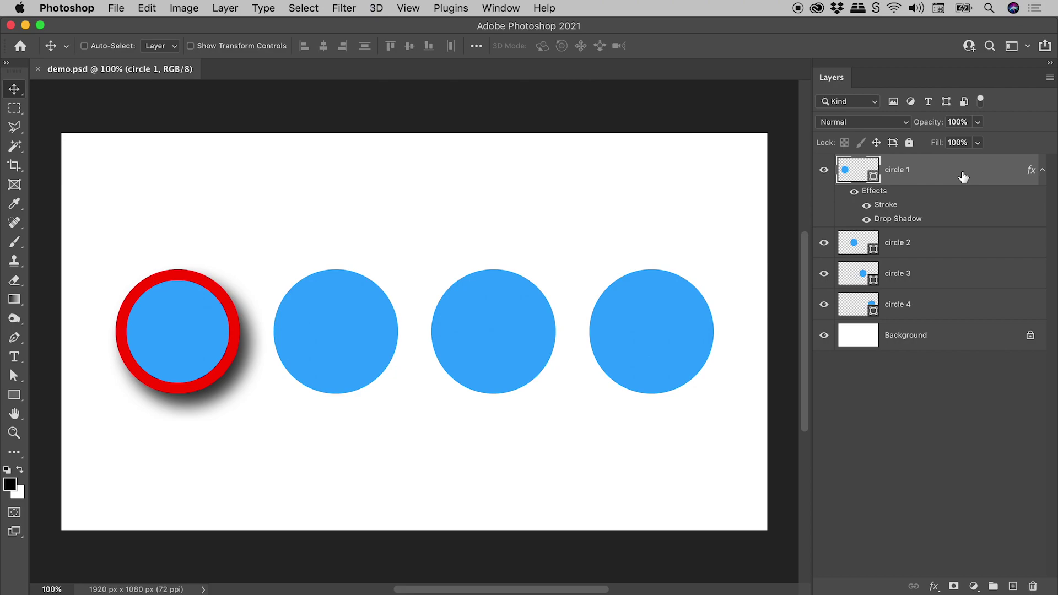
Group the four circle layers, from circle 1 to circle 4, into one layer group.
{"action": "left_click", "coordinate": [977, 308], "text": "shift"}
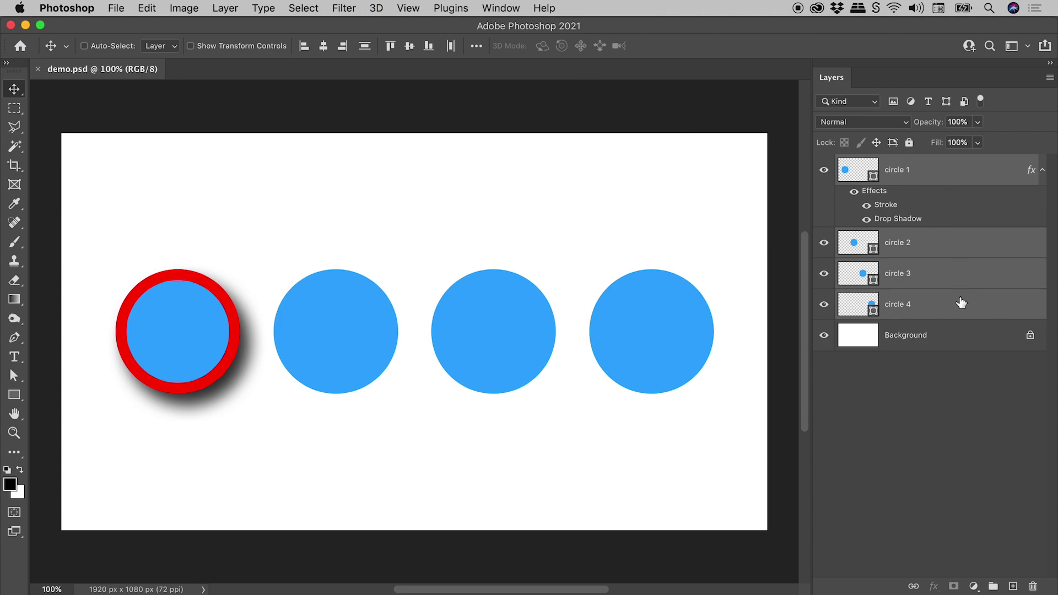
{"action": "right_click", "coordinate": [953, 244]}
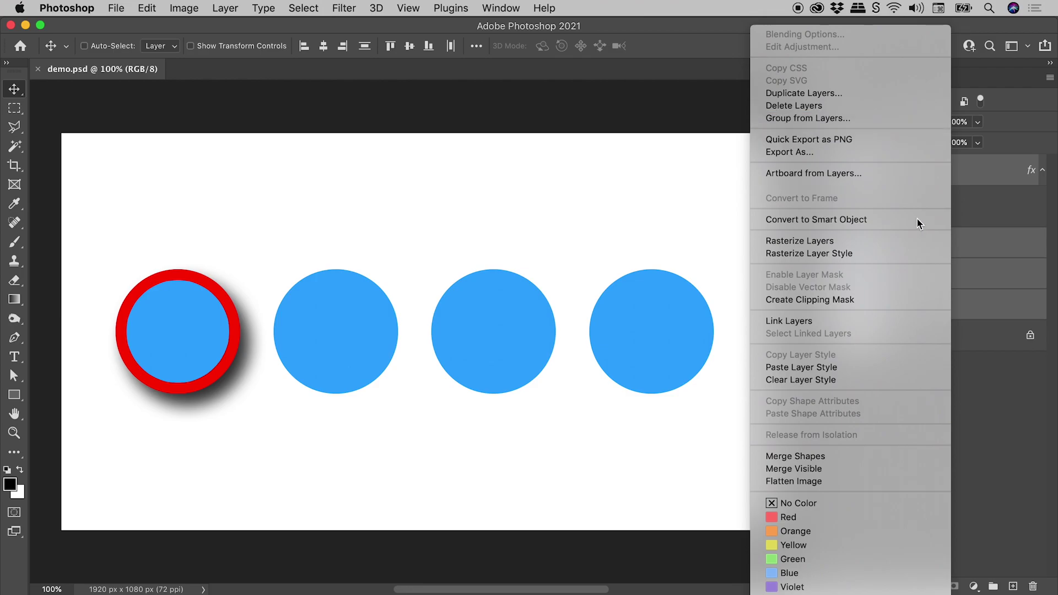
{"action": "left_click", "coordinate": [998, 382]}
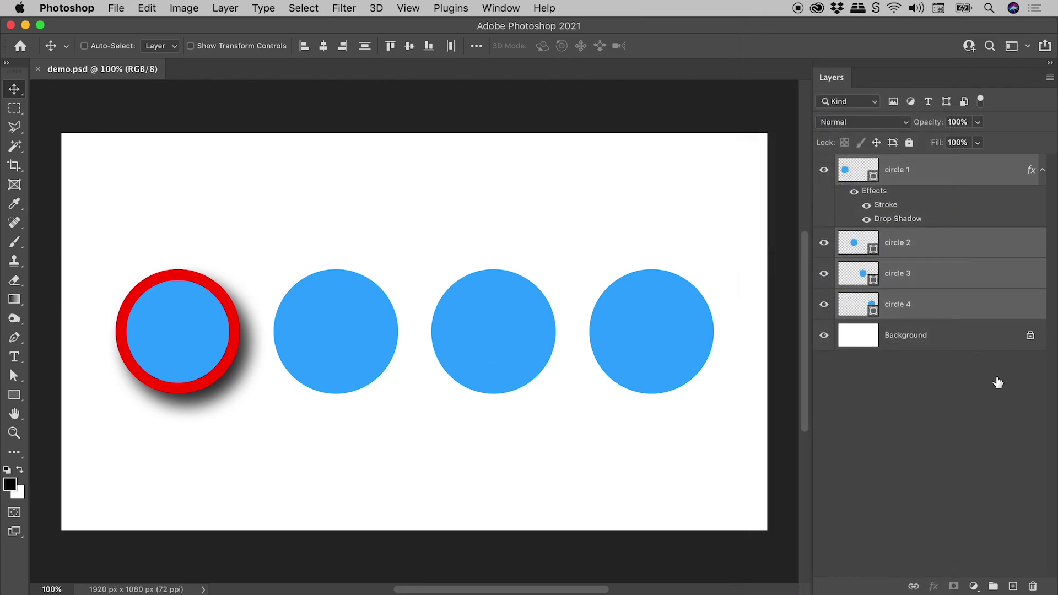
{"action": "key", "text": "super"}
{"action": "key", "text": "super+g"}
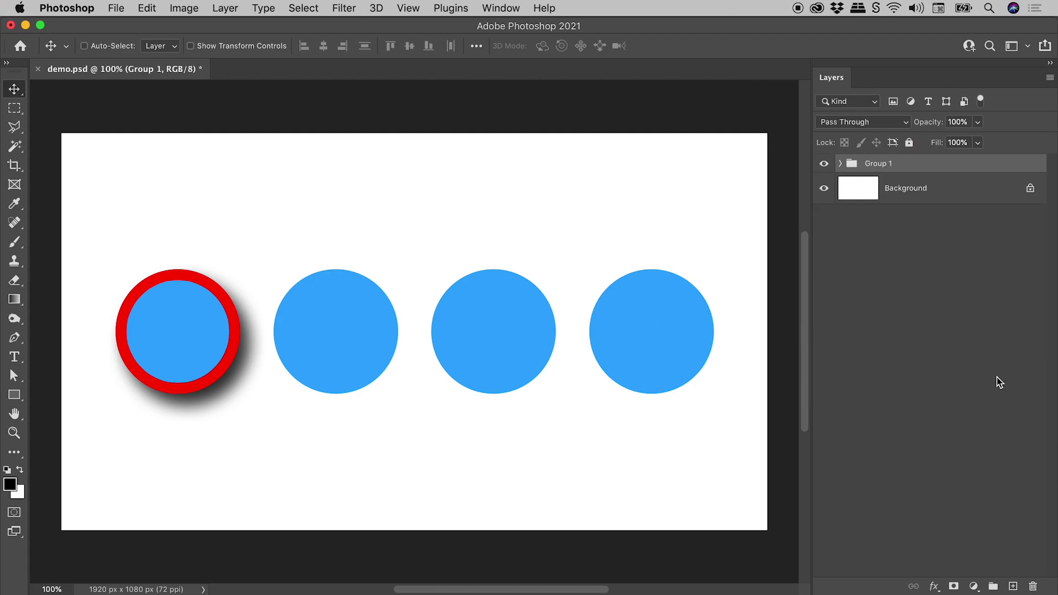
Expand Group 1 and move all of circle 1's layer effects onto the group.
{"action": "left_click", "coordinate": [840, 163]}
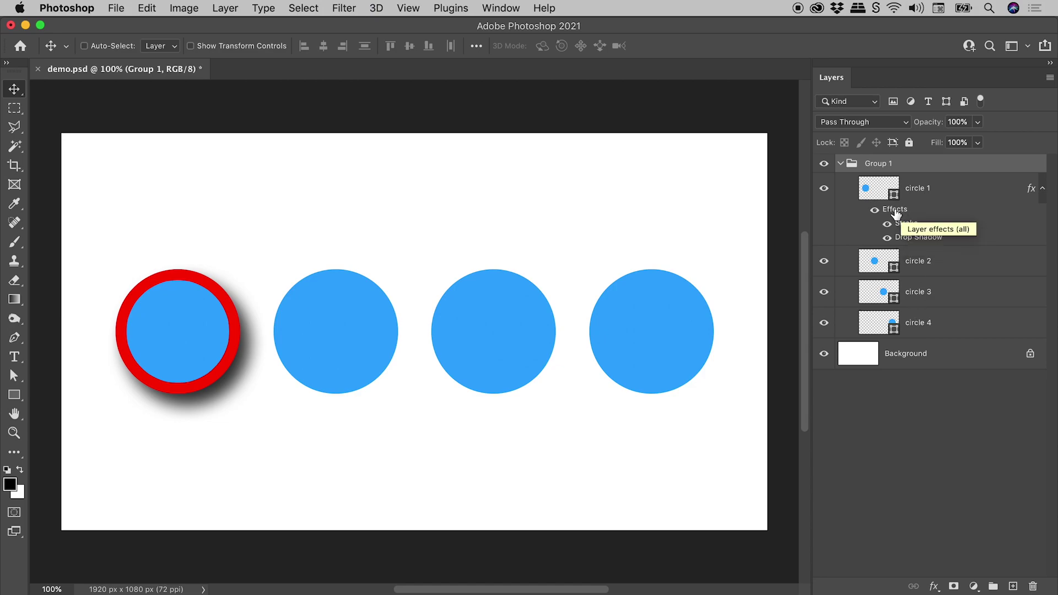
{"action": "mouse_move", "coordinate": [896, 214]}
{"action": "left_mouse_down"}
{"action": "mouse_move", "coordinate": [898, 183]}
{"action": "mouse_move", "coordinate": [887, 173]}
{"action": "left_mouse_up"}
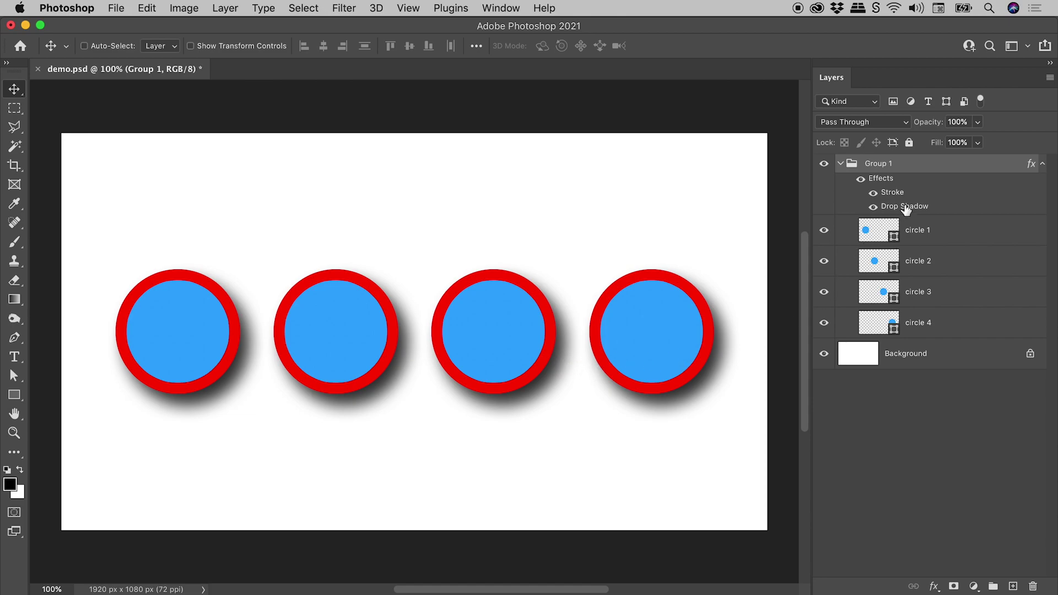
Set the Stroke size of Group 1 to 50 px and apply the layer style.
{"action": "double_click", "coordinate": [928, 200]}
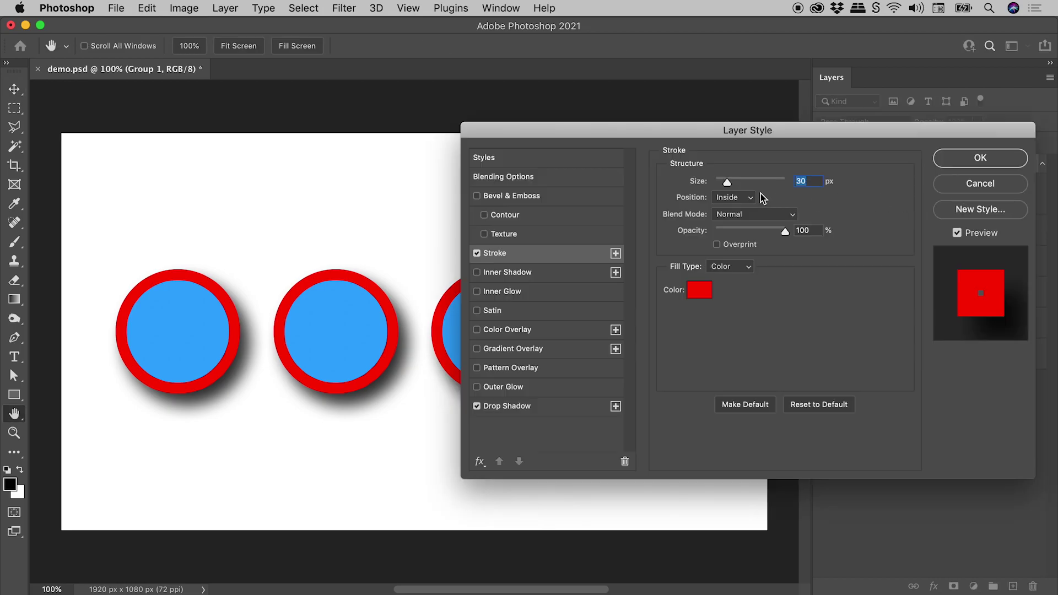
{"action": "key", "text": "shift+Up"}
{"action": "key", "text": "shift+Up"}
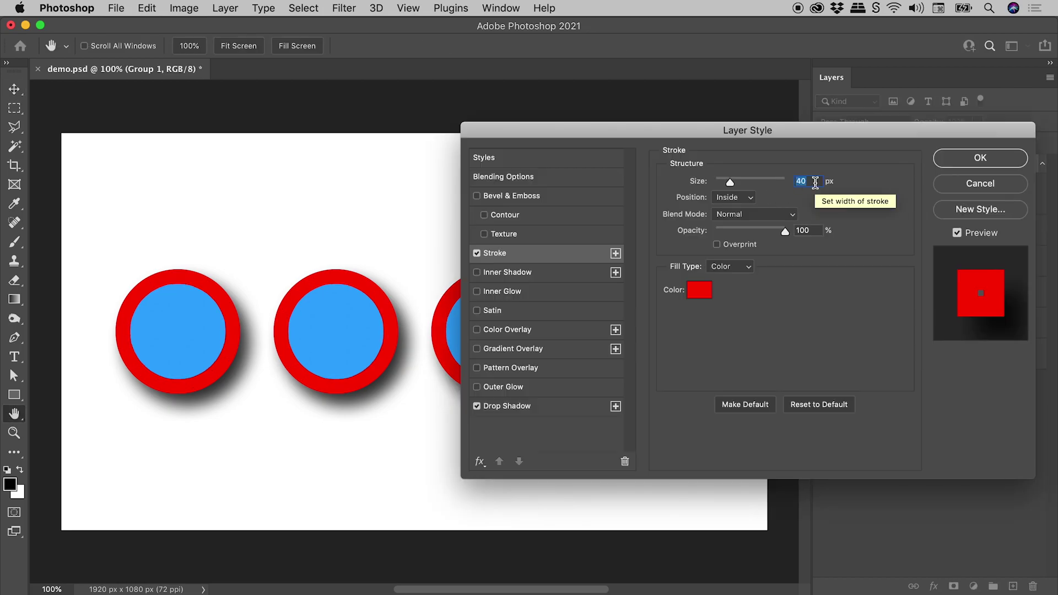
{"action": "left_click", "coordinate": [981, 158]}
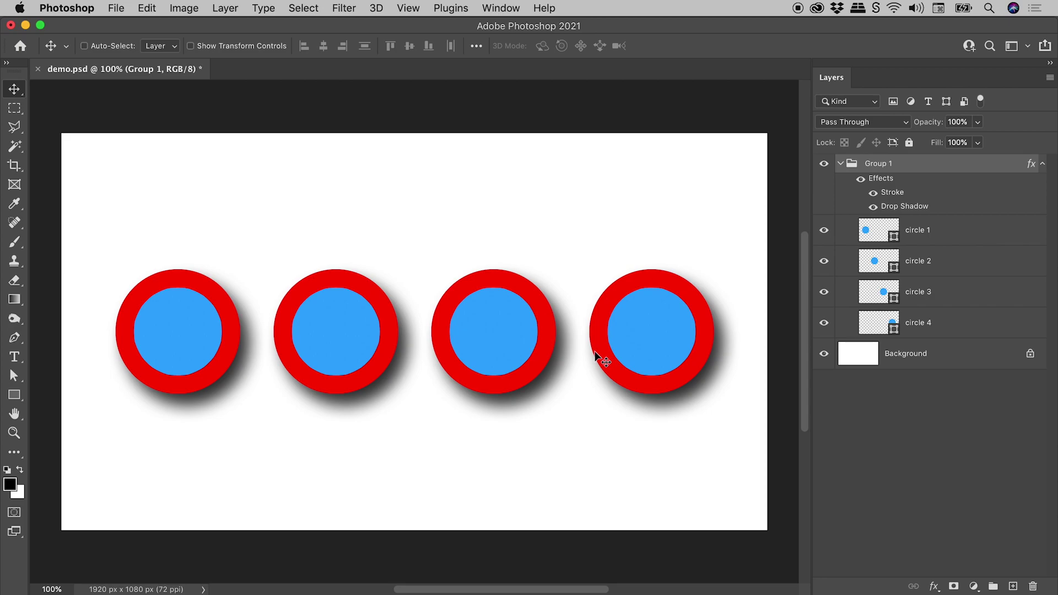
Move circle 4 within the group so that it partly overlaps circle 3, slightly below it.
{"action": "left_click", "coordinate": [958, 325]}
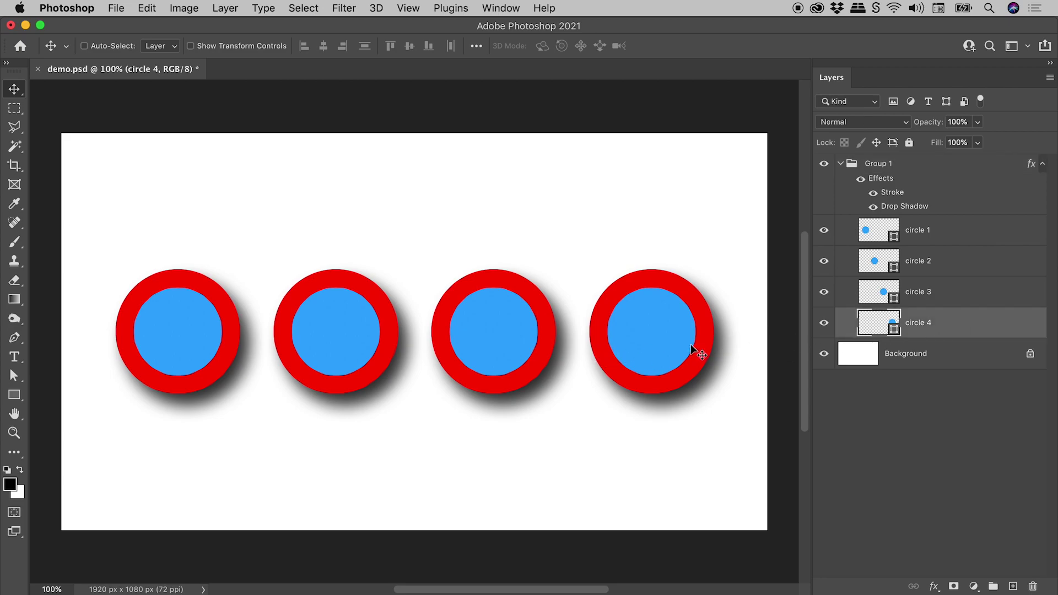
{"action": "left_click_drag", "start_coordinate": [690, 344], "coordinate": [604, 366]}
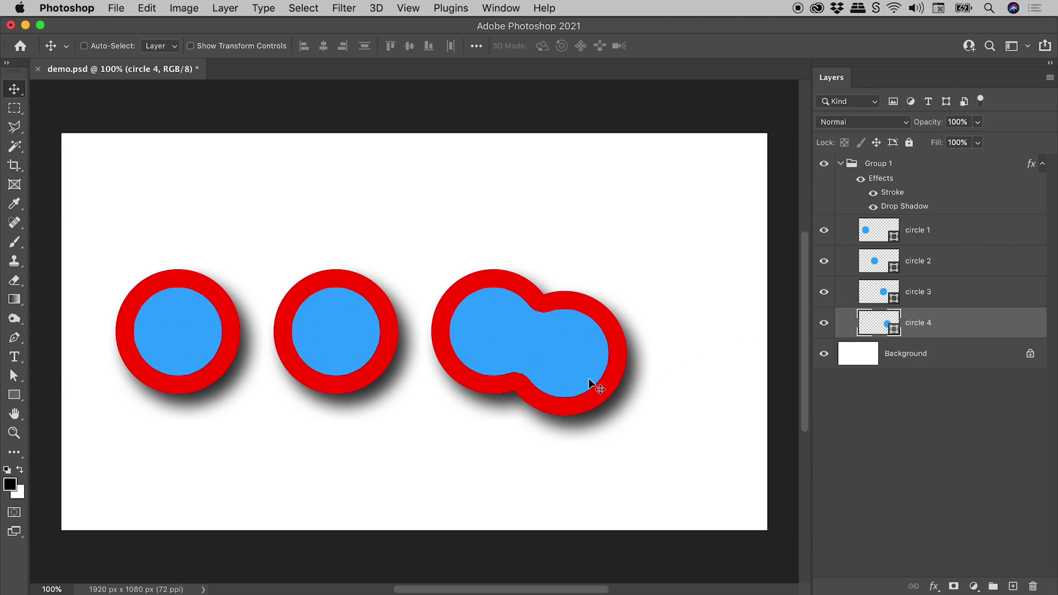
{"action": "mouse_move", "coordinate": [595, 380]}
{"action": "left_mouse_down"}
{"action": "mouse_move", "coordinate": [677, 355]}
{"action": "mouse_move", "coordinate": [628, 355]}
{"action": "mouse_move", "coordinate": [594, 384]}
{"action": "left_mouse_up"}
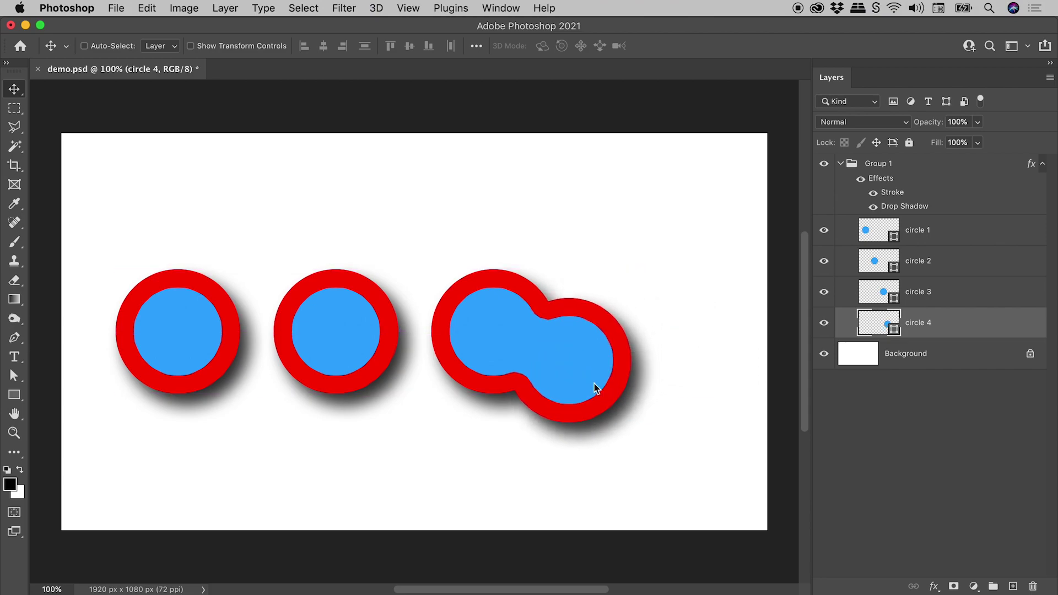